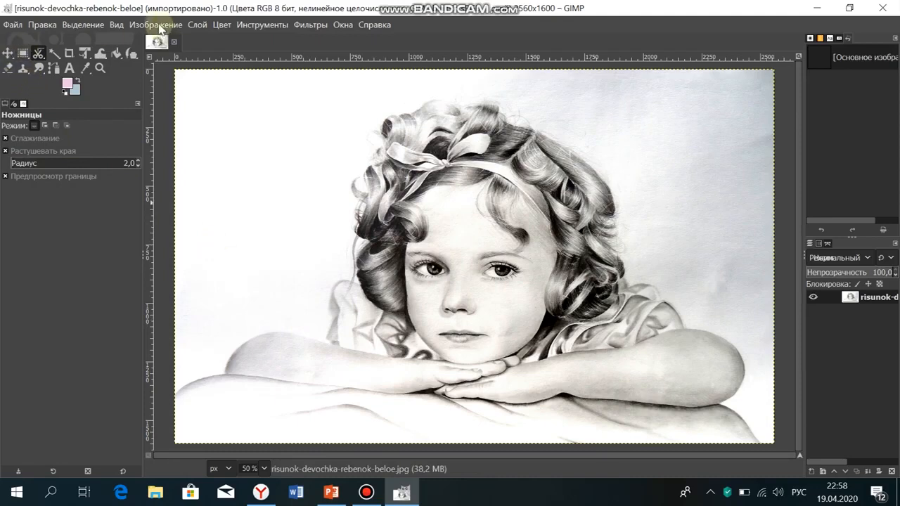
Set the drawing's image mode to RGB.
{"action": "left_click", "coordinate": [160, 27]}
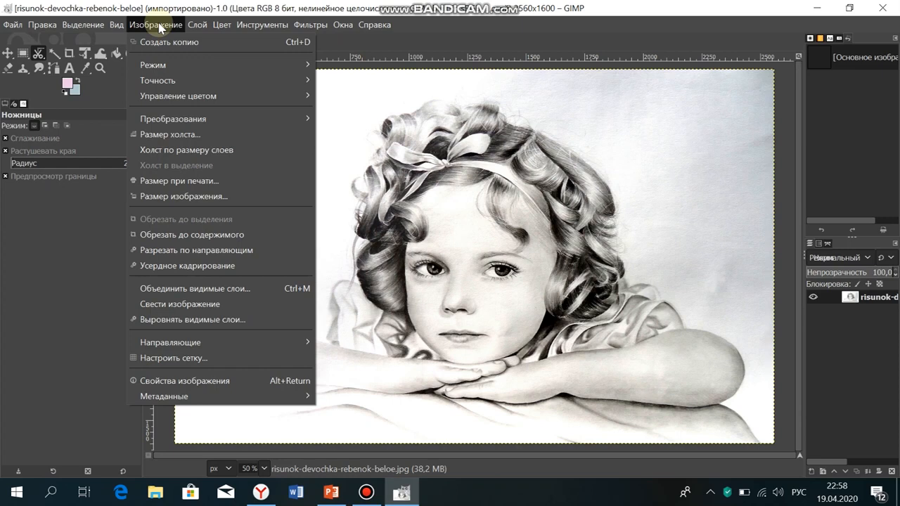
{"action": "mouse_move", "coordinate": [174, 66]}
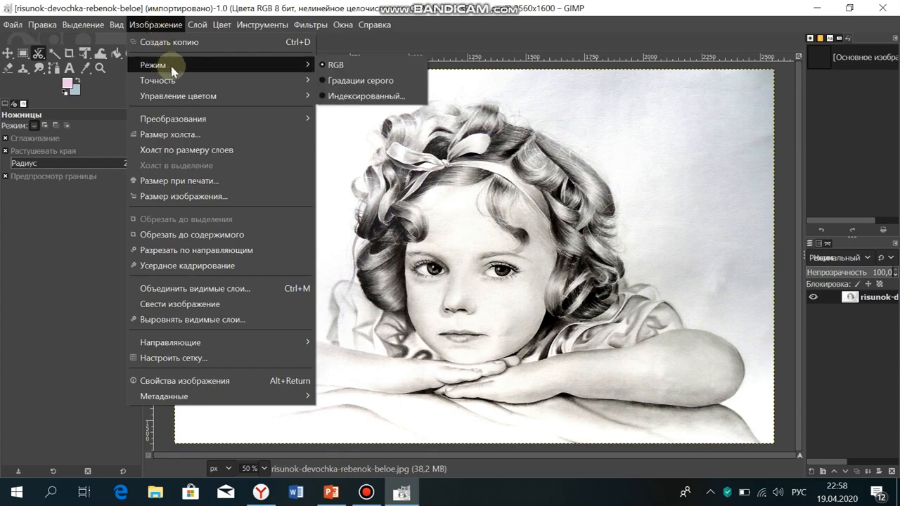
{"action": "left_click", "coordinate": [348, 67]}
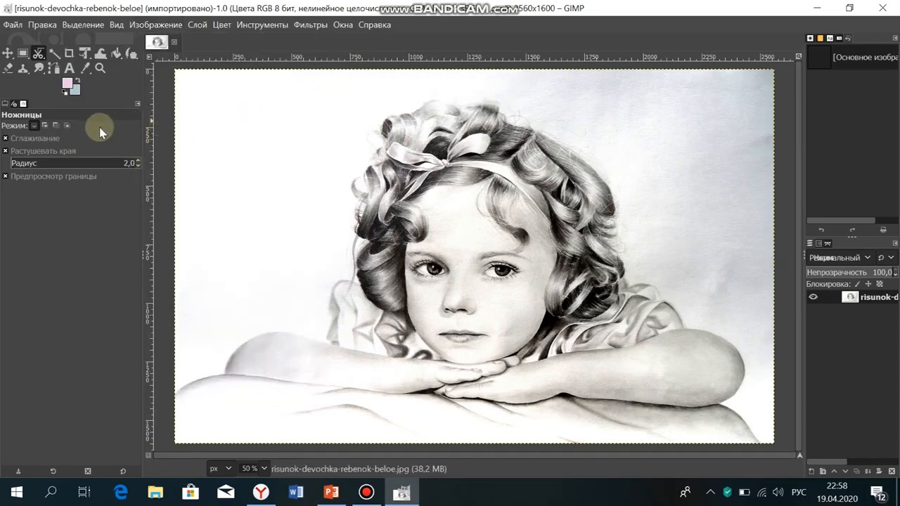
Set the zoom to 100 % so the girl's face fills the canvas.
{"action": "left_click", "coordinate": [265, 468]}
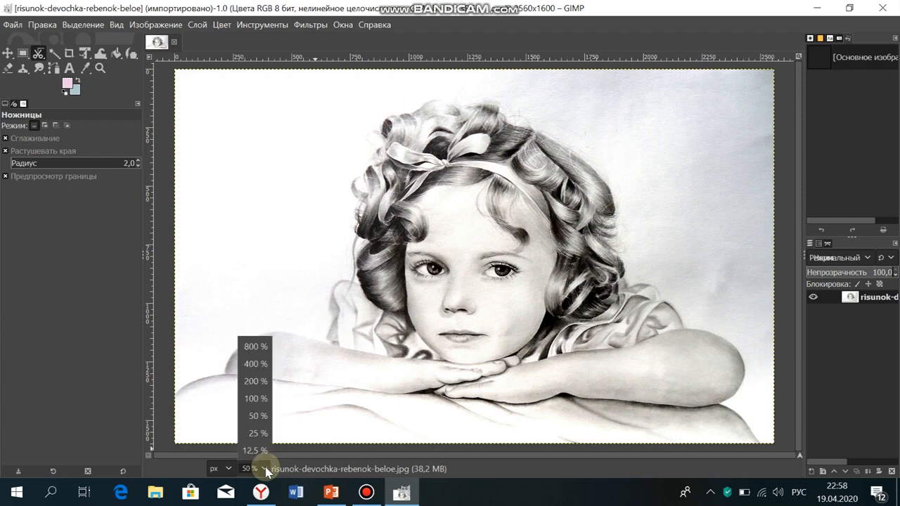
{"action": "left_click", "coordinate": [256, 399]}
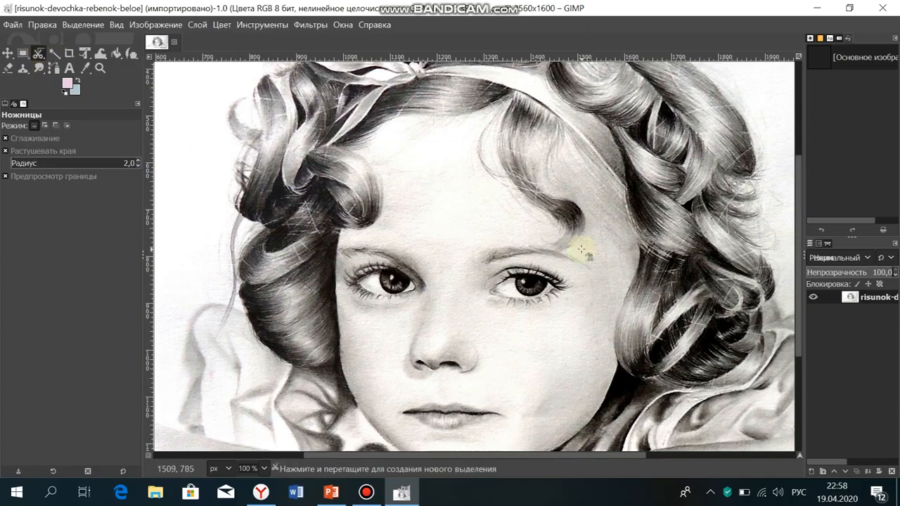
{"action": "scroll", "coordinate": [579, 245], "scroll_direction": "down", "scroll_amount": 5}
{"action": "scroll", "coordinate": [576, 241], "scroll_direction": "up", "scroll_amount": 5}
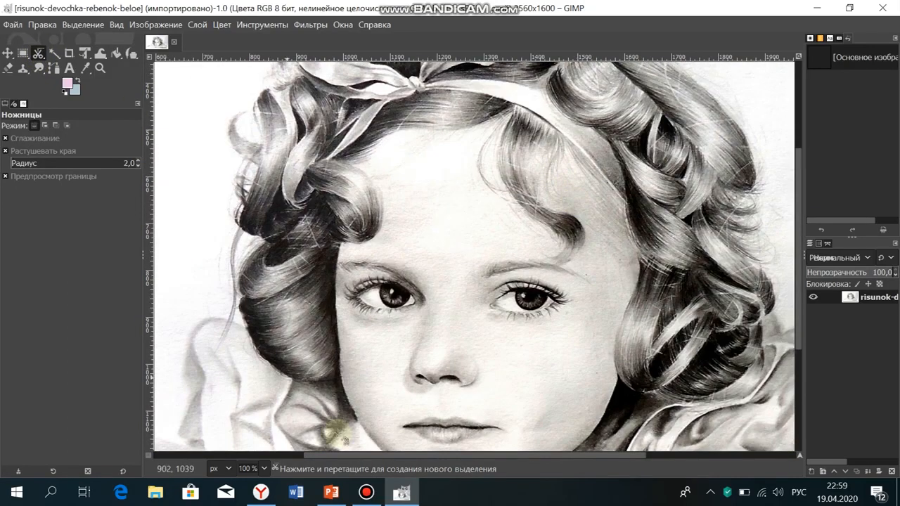
{"action": "scroll", "coordinate": [552, 351], "scroll_direction": "down", "scroll_amount": 3}
{"action": "scroll", "coordinate": [524, 285], "scroll_direction": "up", "scroll_amount": 3}
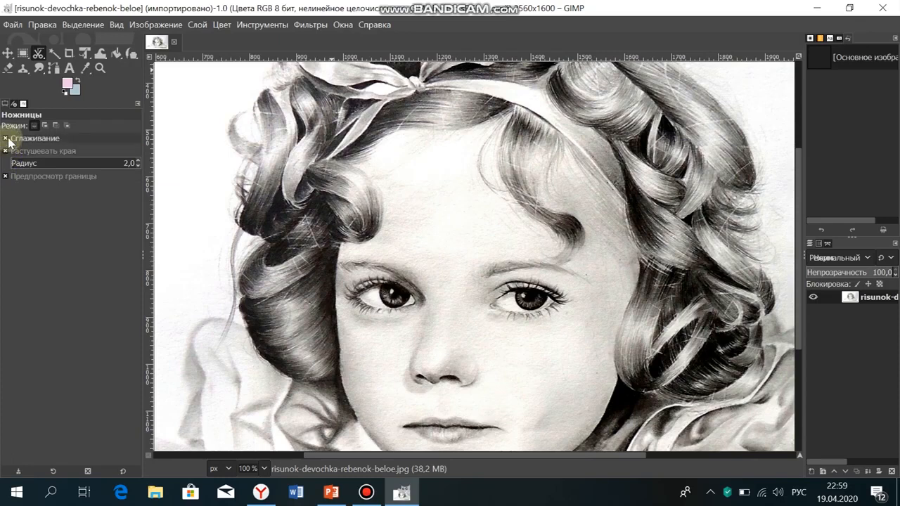
Set the Scissors feather radius to 2 and place outline nodes around the curl on the left of the girl's forehead.
{"action": "left_click", "coordinate": [125, 162]}
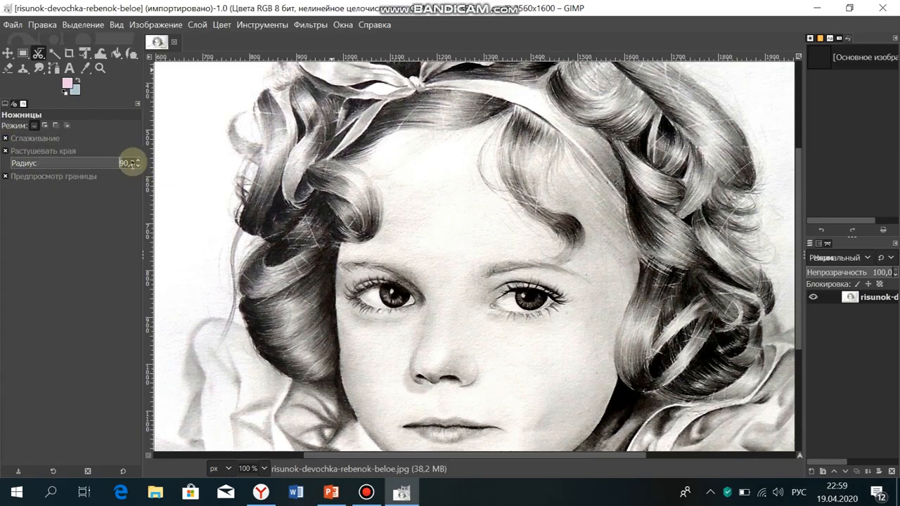
{"action": "left_click_drag", "start_coordinate": [132, 164], "coordinate": [149, 156]}
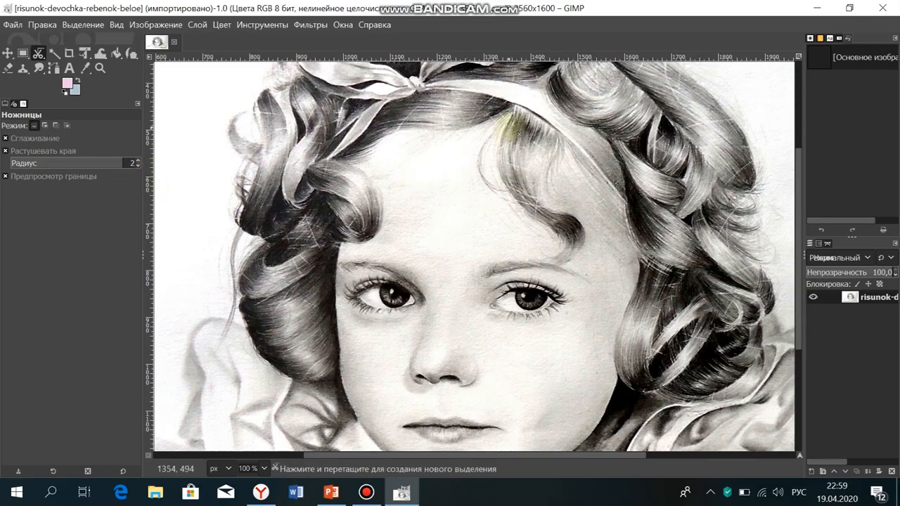
{"action": "left_click", "coordinate": [346, 160]}
{"action": "left_click", "coordinate": [361, 171]}
{"action": "left_click", "coordinate": [375, 186]}
{"action": "left_click", "coordinate": [380, 201]}
{"action": "left_click", "coordinate": [380, 214]}
{"action": "left_click", "coordinate": [381, 228]}
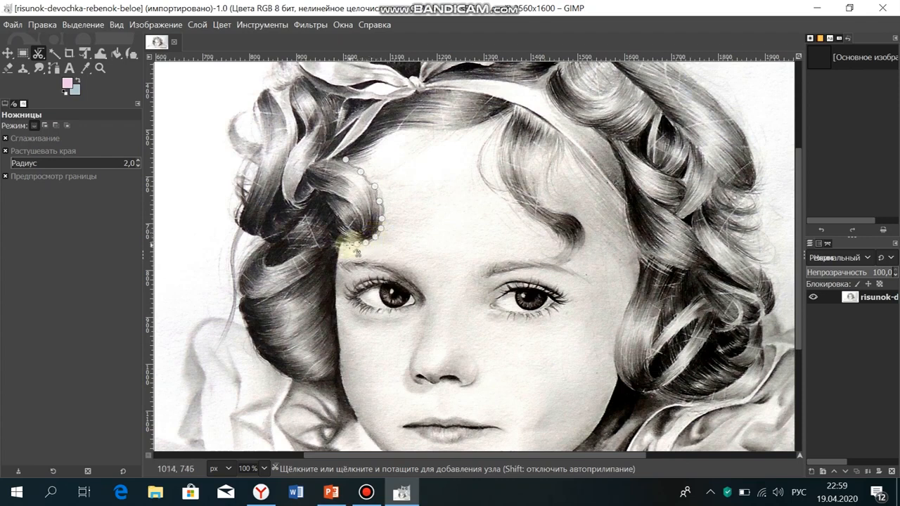
{"action": "left_click", "coordinate": [344, 245]}
Extend the Scissors outline down the left edge of the face, along the hair and cheek to the lower jaw.
{"action": "left_click", "coordinate": [338, 258]}
{"action": "left_click", "coordinate": [337, 271]}
{"action": "left_click", "coordinate": [335, 289]}
{"action": "left_click", "coordinate": [337, 306]}
{"action": "left_click", "coordinate": [337, 327]}
{"action": "left_click", "coordinate": [340, 340]}
{"action": "left_click", "coordinate": [340, 354]}
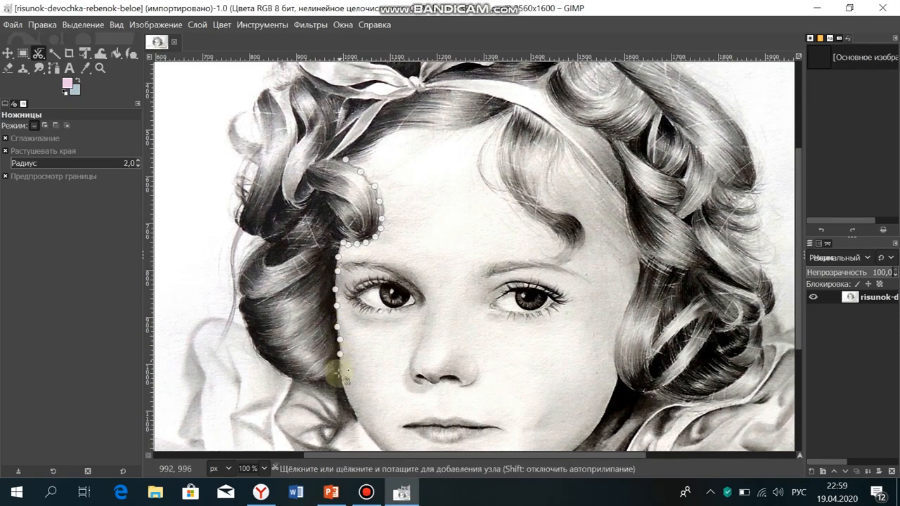
{"action": "left_click", "coordinate": [341, 371]}
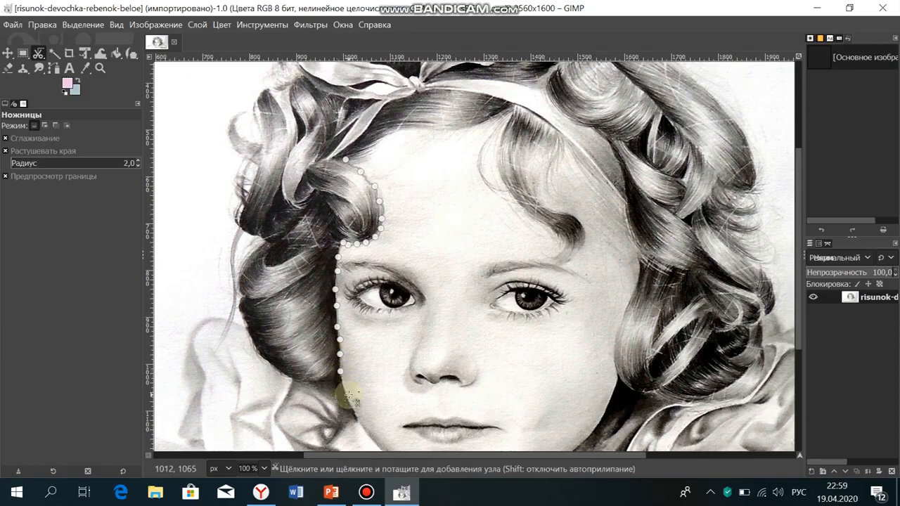
{"action": "left_click", "coordinate": [345, 398]}
{"action": "left_click", "coordinate": [357, 418]}
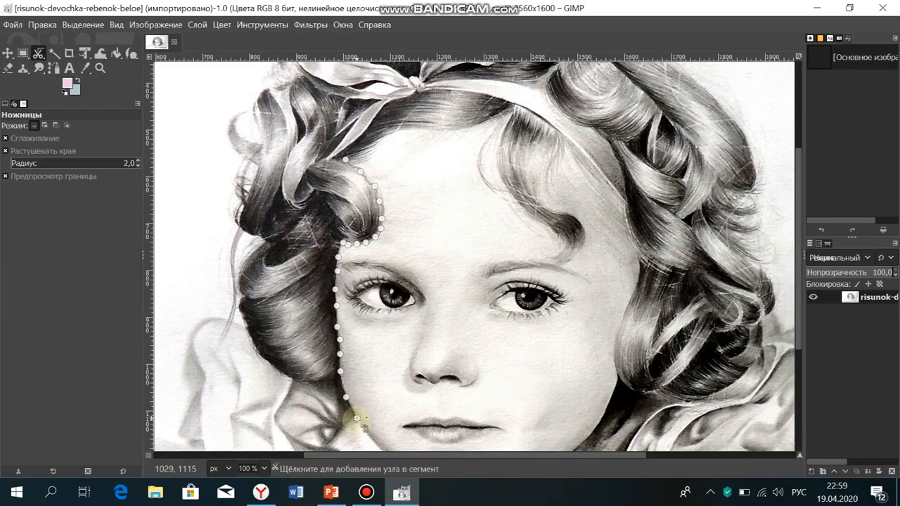
{"action": "left_click", "coordinate": [364, 432]}
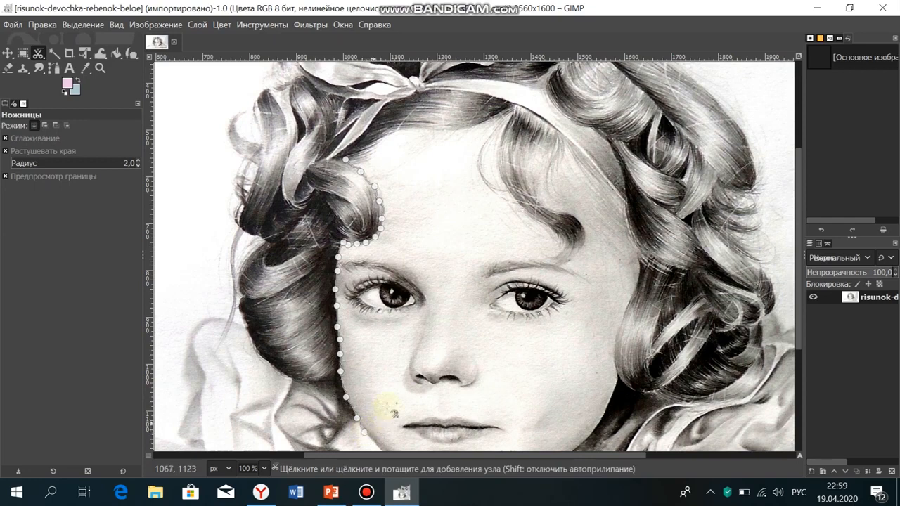
Continue the outline nodes along the left side of the jaw to the bottom of the chin.
{"action": "scroll", "coordinate": [405, 383], "scroll_direction": "down", "scroll_amount": 5}
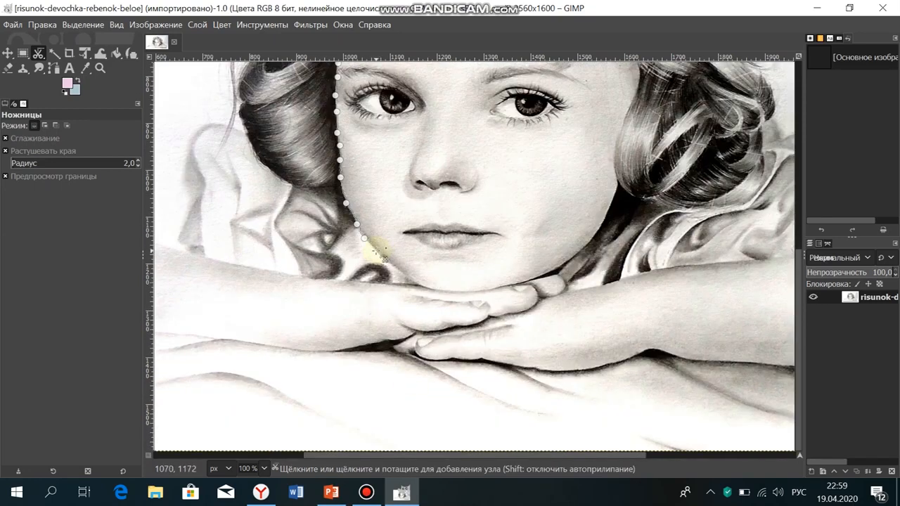
{"action": "left_click", "coordinate": [389, 262]}
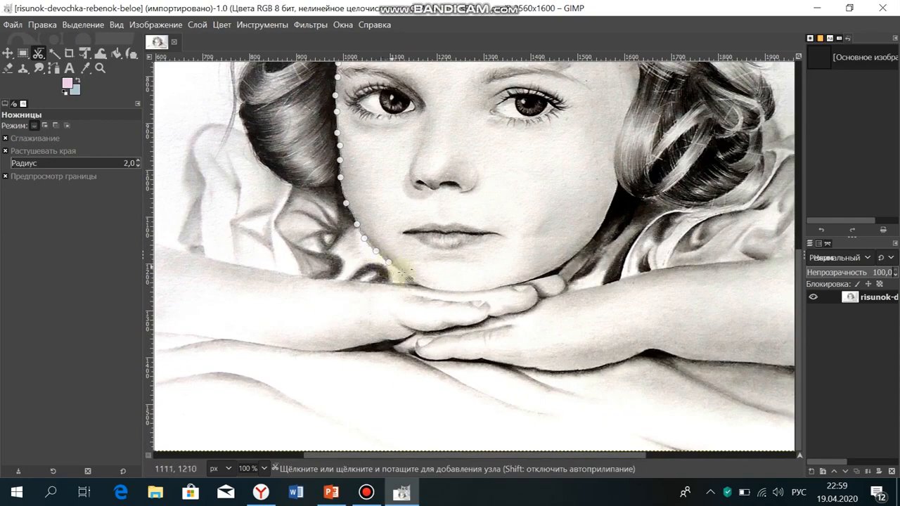
{"action": "left_click", "coordinate": [407, 273]}
{"action": "left_click", "coordinate": [411, 280]}
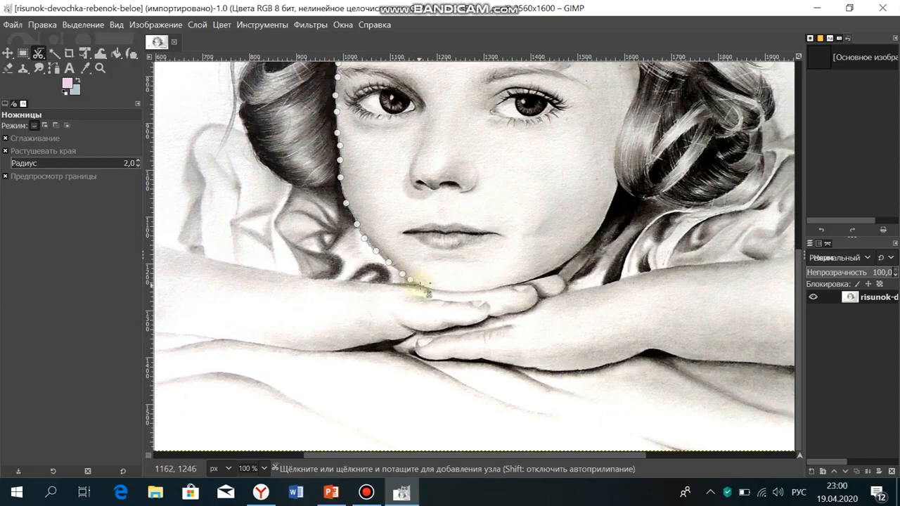
{"action": "left_click", "coordinate": [421, 285]}
{"action": "left_click", "coordinate": [432, 287]}
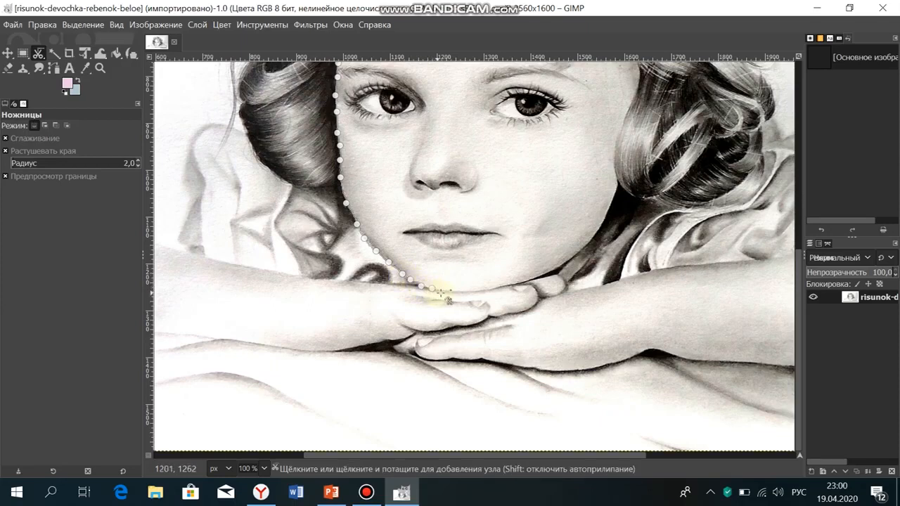
{"action": "left_click", "coordinate": [445, 291]}
{"action": "left_click", "coordinate": [472, 291]}
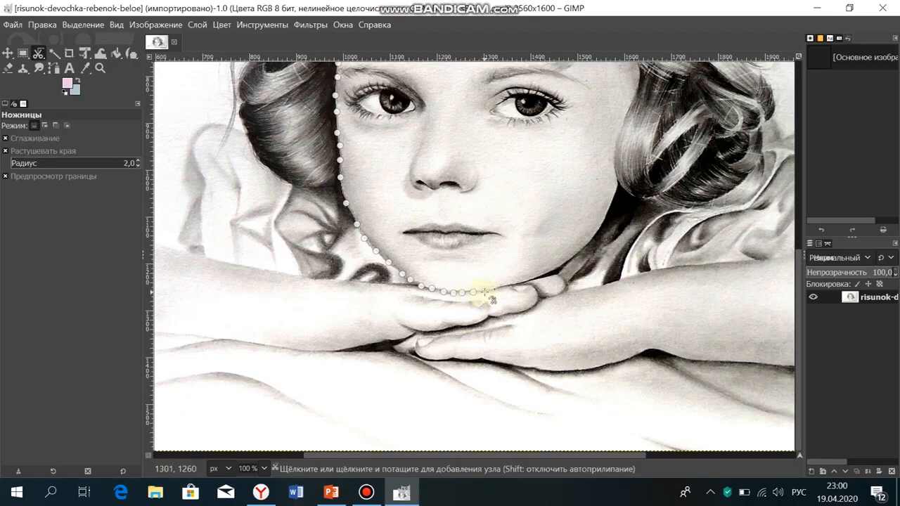
Carry the outline from the bottom of the chin to the right, along the edge of the fingers.
{"action": "left_click", "coordinate": [485, 292]}
{"action": "left_click", "coordinate": [495, 289]}
{"action": "left_click", "coordinate": [504, 285]}
{"action": "left_click", "coordinate": [514, 284]}
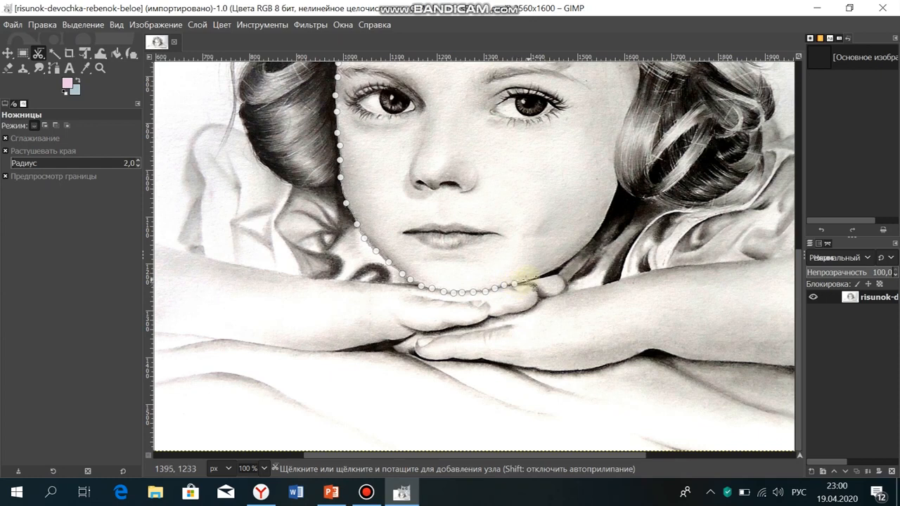
{"action": "left_click", "coordinate": [529, 280]}
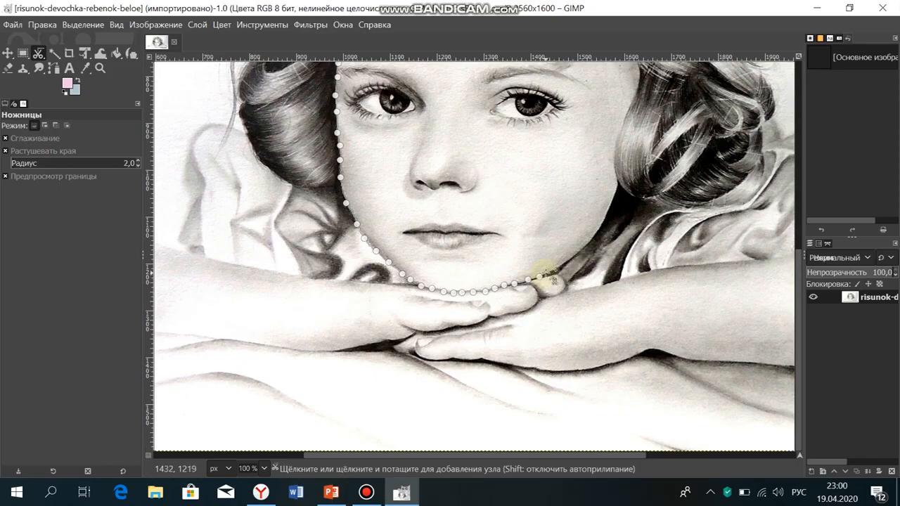
Trace the right side of the jaw upward with closely spaced nodes to the lower edge of the hair.
{"action": "left_click", "coordinate": [559, 270]}
{"action": "left_click", "coordinate": [564, 264]}
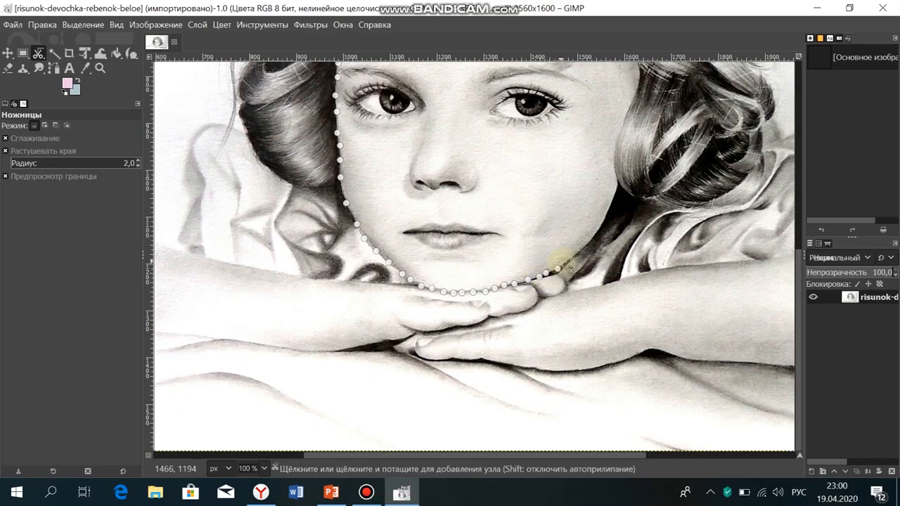
{"action": "left_click", "coordinate": [573, 259]}
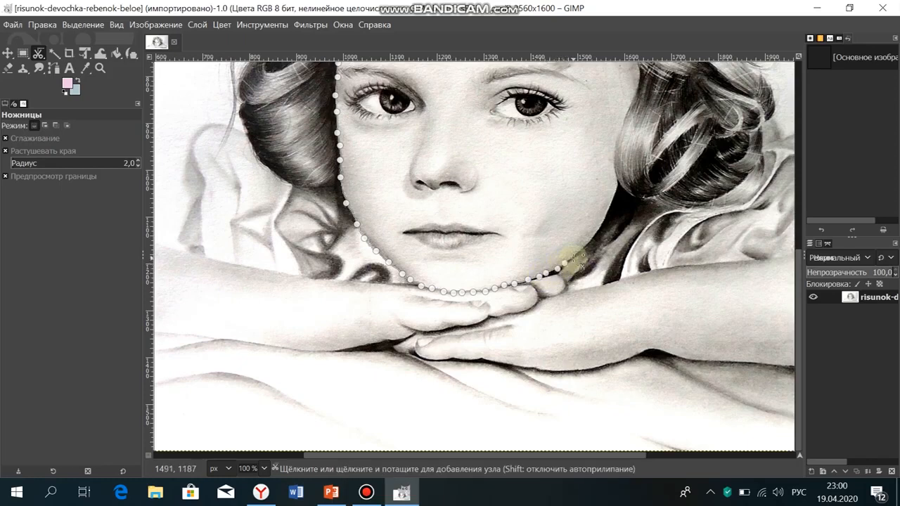
{"action": "left_click", "coordinate": [579, 252]}
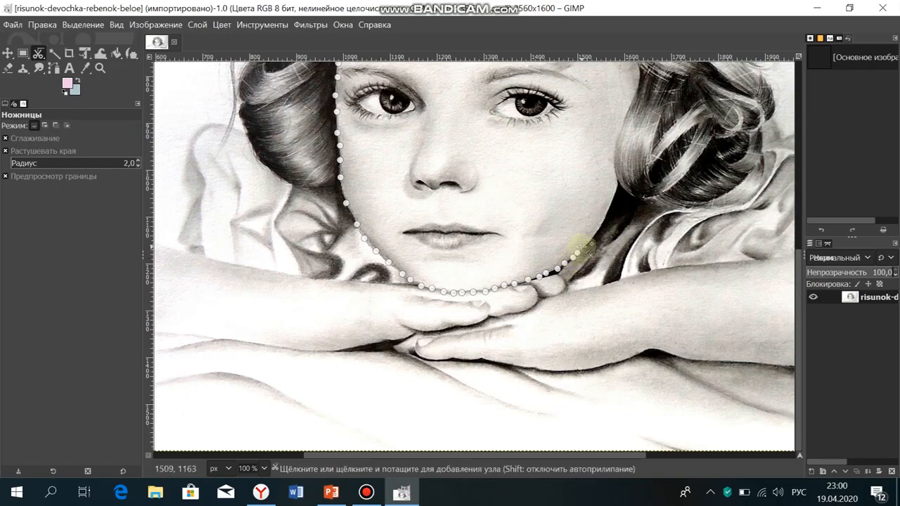
{"action": "left_click", "coordinate": [584, 246]}
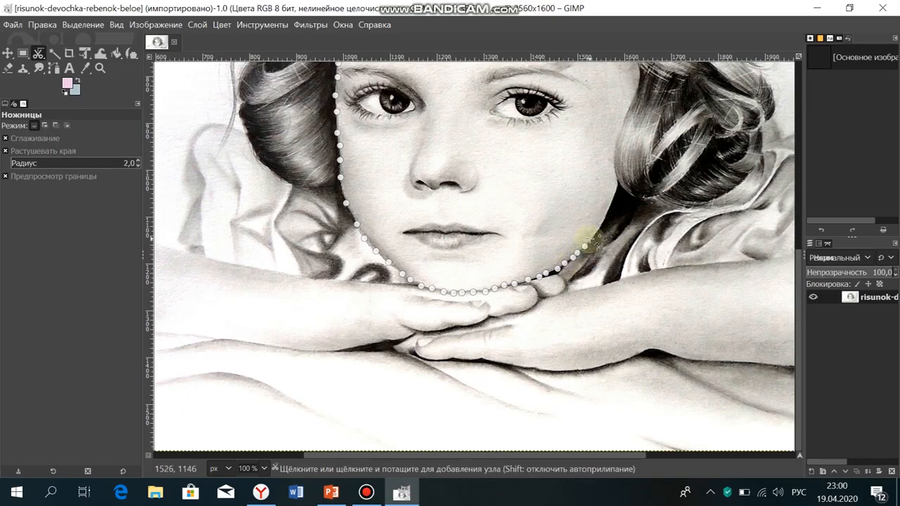
{"action": "left_click", "coordinate": [604, 219]}
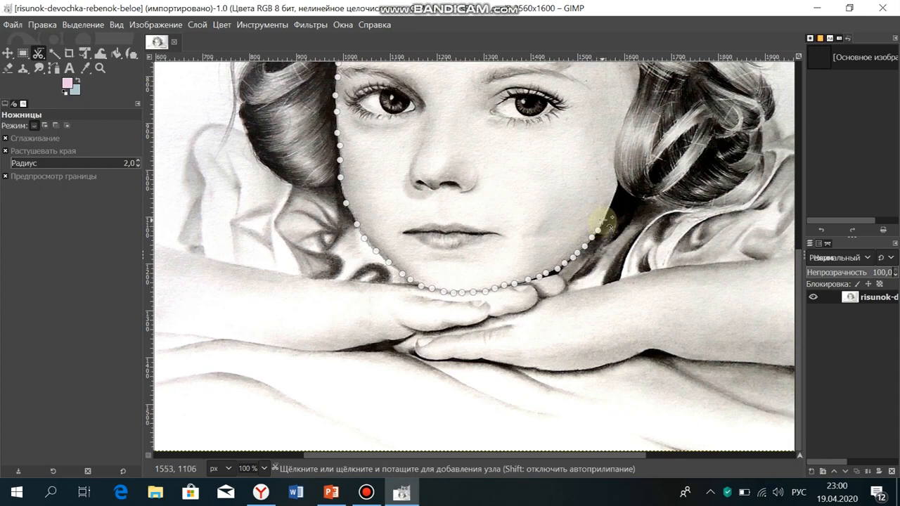
{"action": "left_click", "coordinate": [614, 186]}
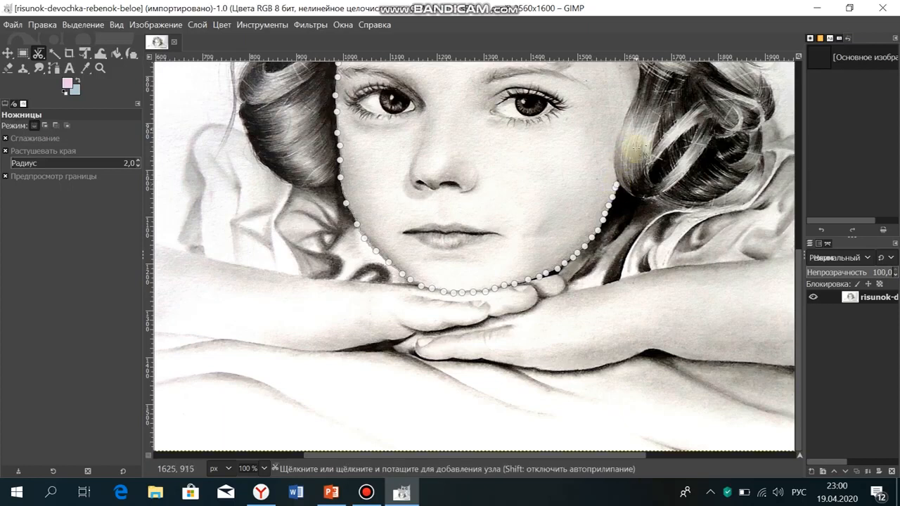
Extend the outline up the right cheek, along the hair edge to the temple.
{"action": "scroll", "coordinate": [616, 184], "scroll_direction": "up", "scroll_amount": 3}
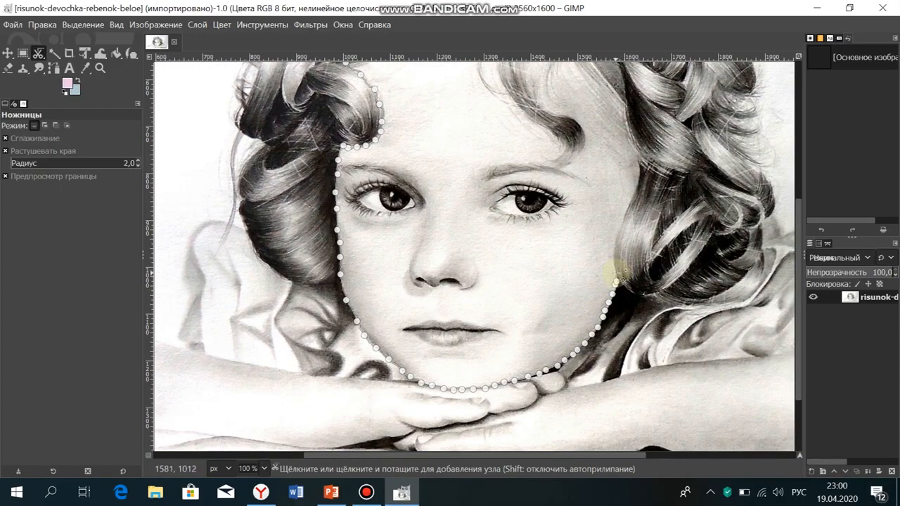
{"action": "left_click", "coordinate": [616, 245]}
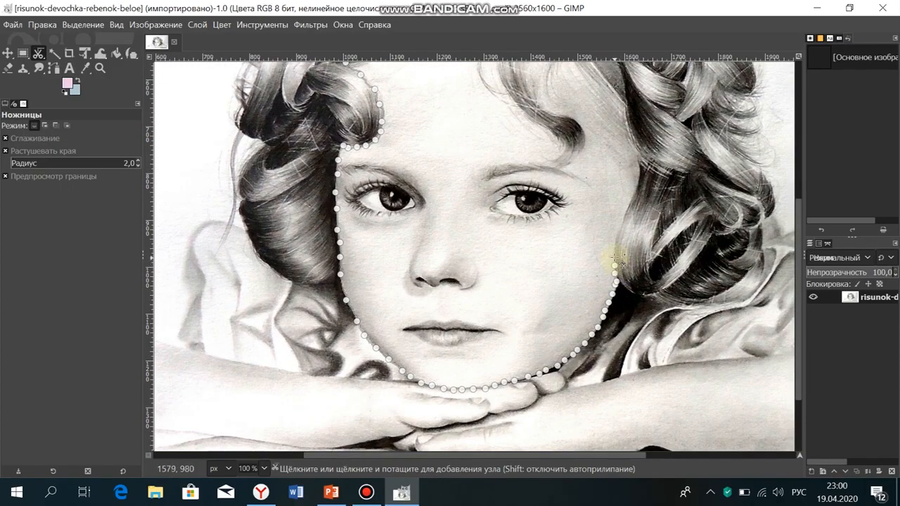
{"action": "left_click", "coordinate": [618, 231]}
{"action": "left_click", "coordinate": [627, 210]}
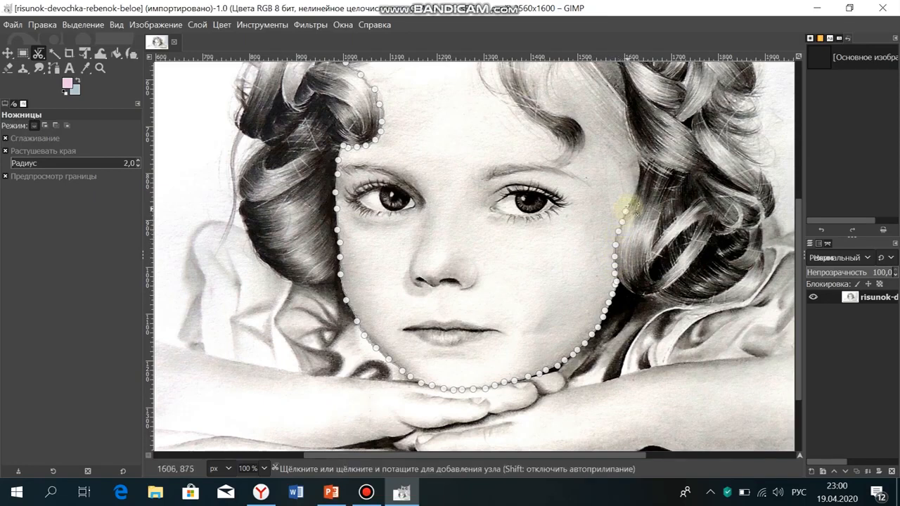
{"action": "left_click", "coordinate": [630, 204]}
{"action": "left_click", "coordinate": [640, 178]}
{"action": "left_click", "coordinate": [641, 169]}
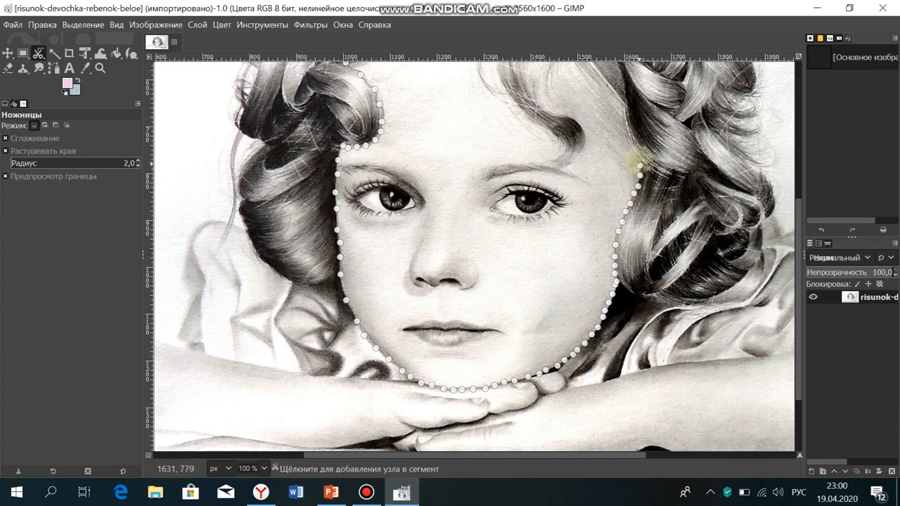
Continue the outline from the temple up along the hair edge to the end of the headband.
{"action": "scroll", "coordinate": [639, 169], "scroll_direction": "up", "scroll_amount": 5}
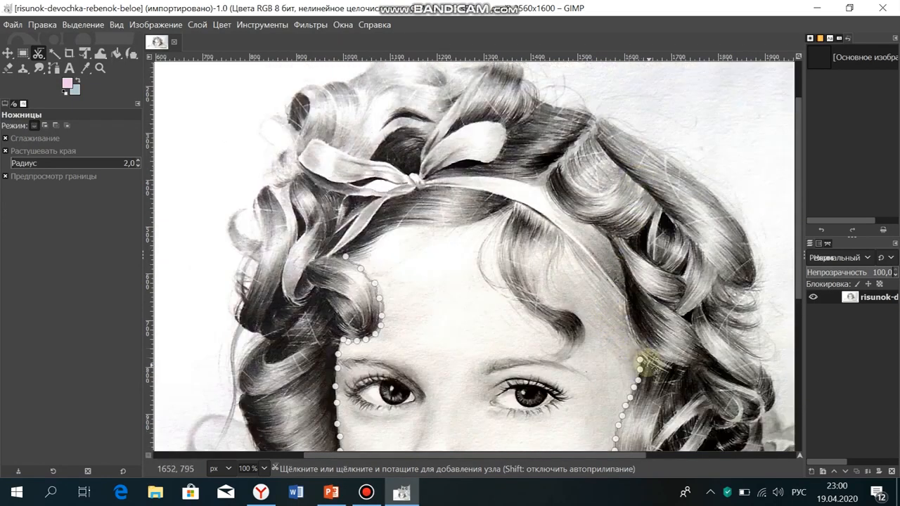
{"action": "left_click", "coordinate": [634, 335]}
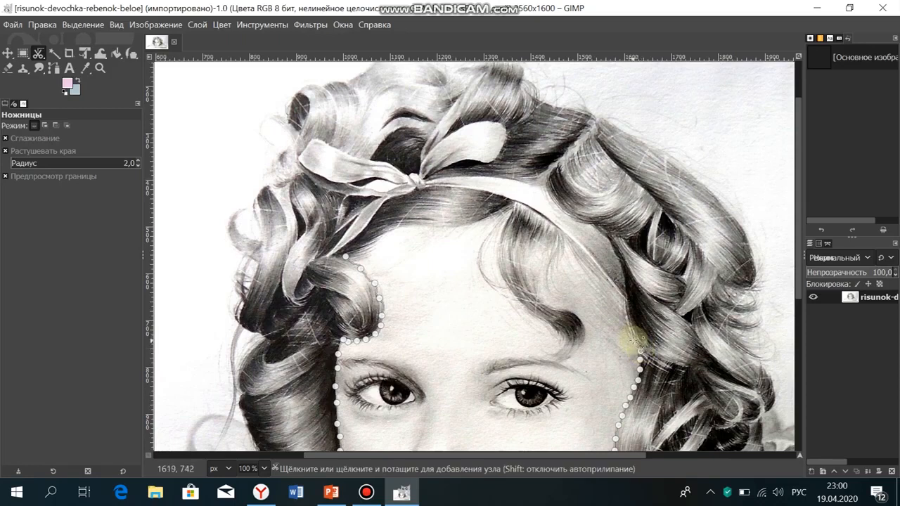
{"action": "left_click", "coordinate": [626, 301]}
{"action": "left_click", "coordinate": [623, 295]}
{"action": "left_click", "coordinate": [612, 283]}
{"action": "left_click", "coordinate": [602, 267]}
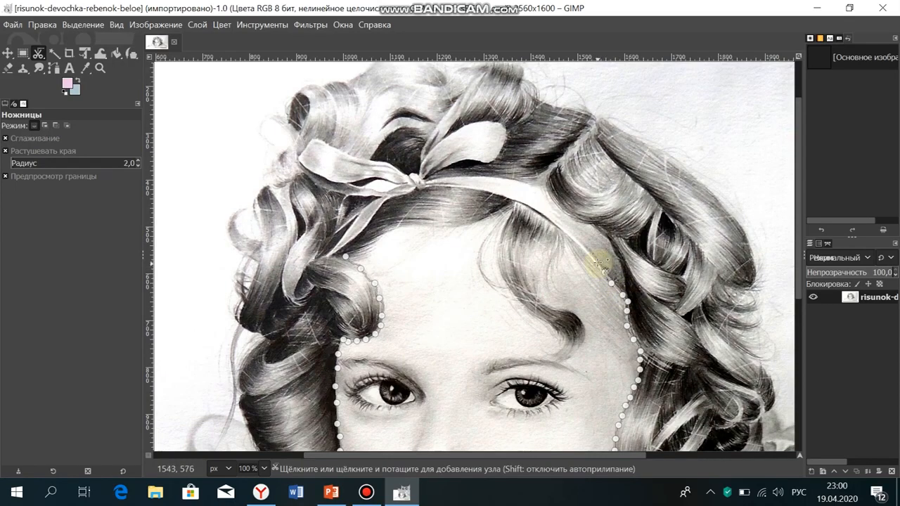
Trace the lower edge of the headband with outline nodes as far as the knot of the bow.
{"action": "left_click", "coordinate": [583, 242]}
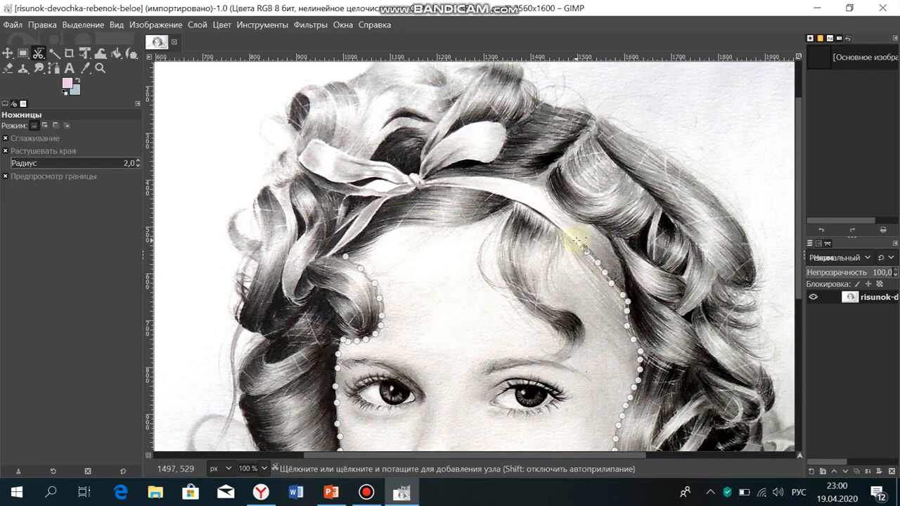
{"action": "left_click", "coordinate": [565, 232]}
{"action": "left_click", "coordinate": [547, 212]}
{"action": "left_click", "coordinate": [512, 202]}
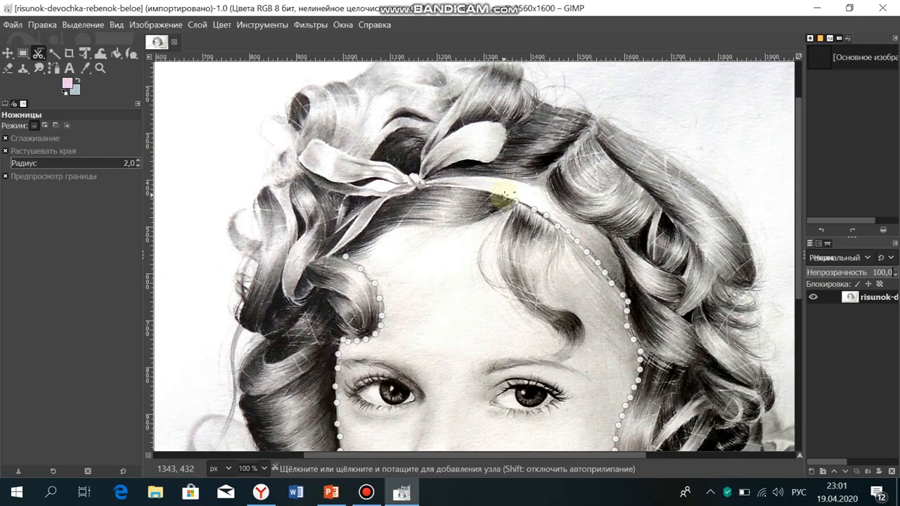
{"action": "left_click", "coordinate": [496, 195]}
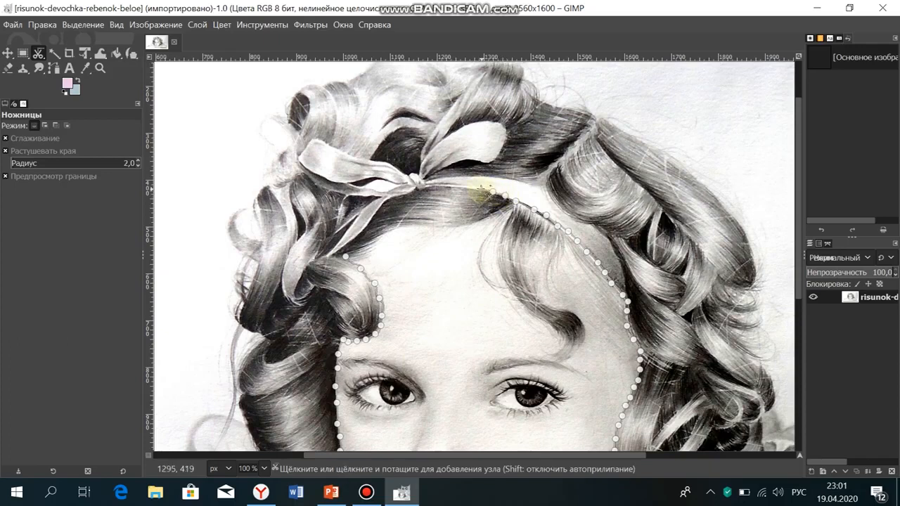
{"action": "left_click", "coordinate": [459, 186]}
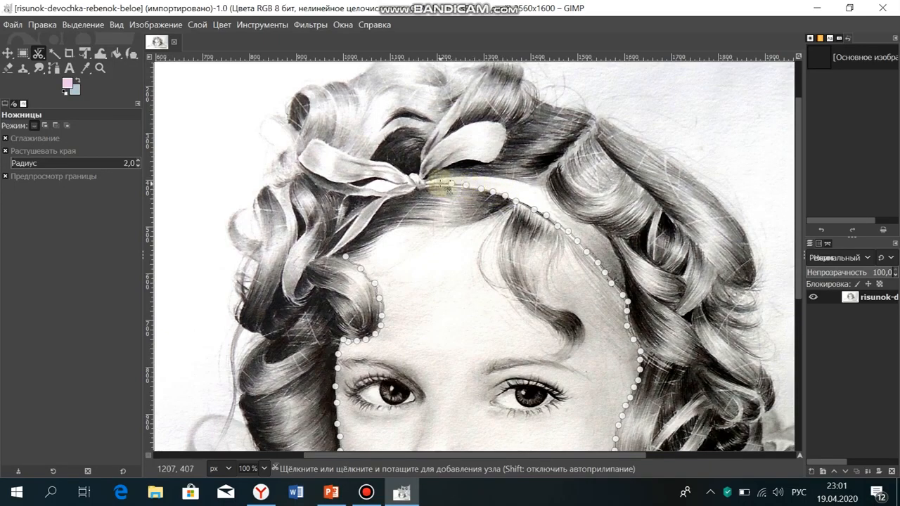
{"action": "left_click", "coordinate": [414, 185]}
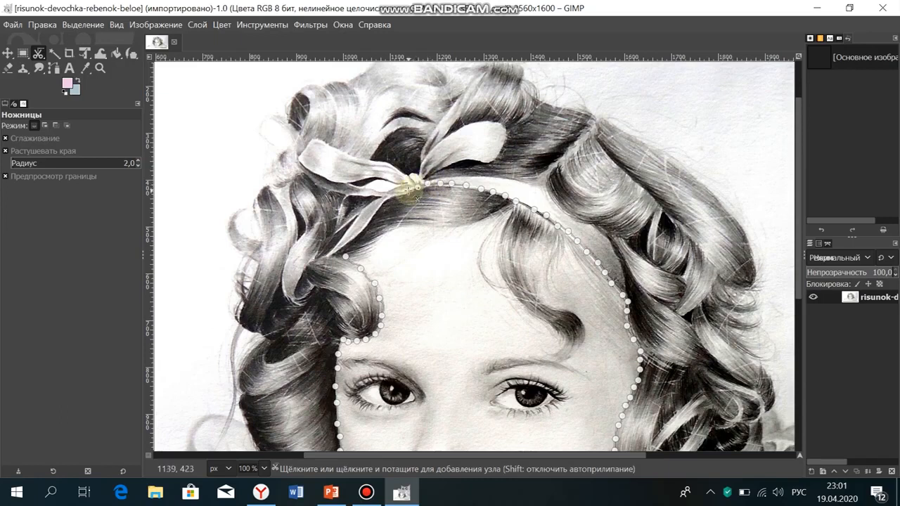
Carry the outline down the ribbon's edge to the curl and close it at the starting node.
{"action": "left_click", "coordinate": [389, 203]}
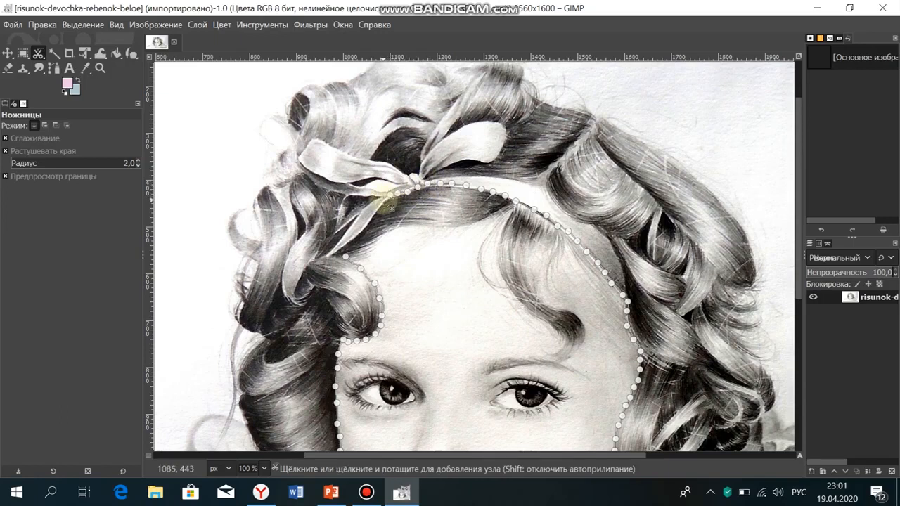
{"action": "left_click", "coordinate": [368, 228]}
{"action": "left_click", "coordinate": [360, 231]}
{"action": "left_click", "coordinate": [351, 238]}
{"action": "left_click", "coordinate": [344, 244]}
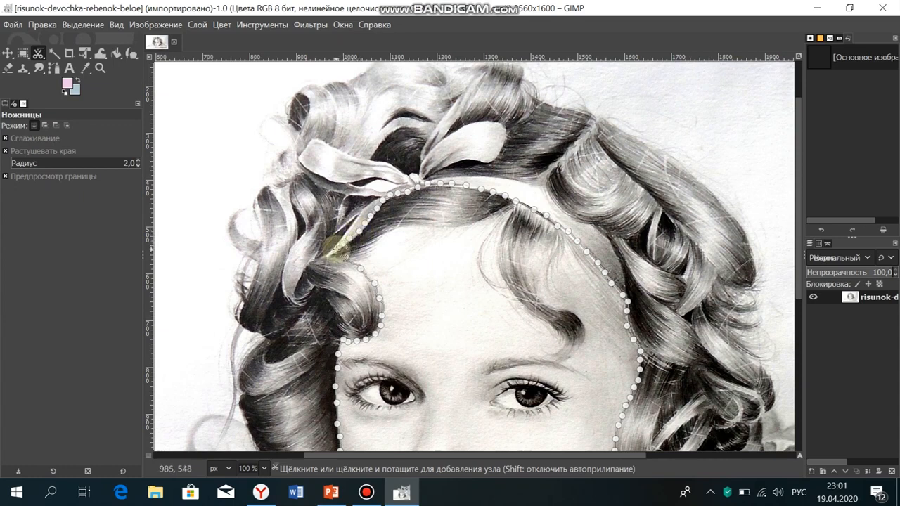
{"action": "left_click", "coordinate": [330, 254]}
{"action": "left_click", "coordinate": [345, 257]}
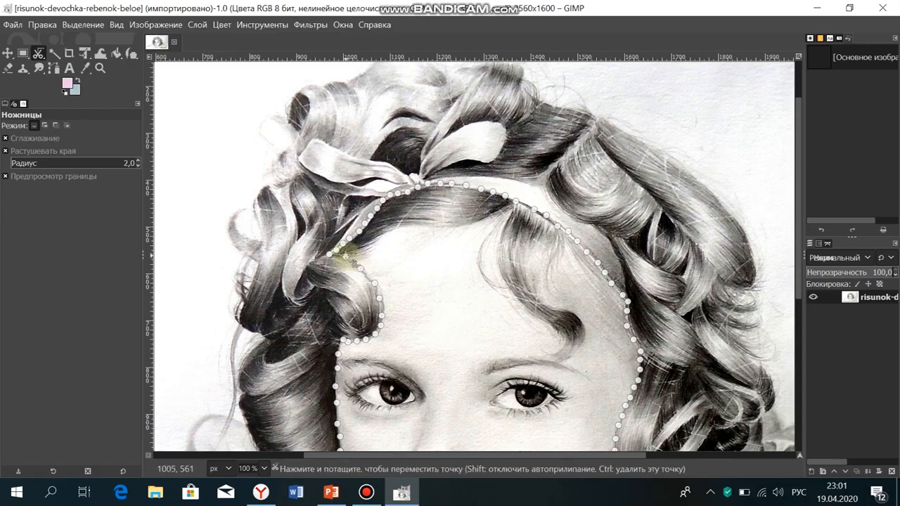
Convert the closed face outline into a selection.
{"action": "scroll", "coordinate": [588, 257], "scroll_direction": "down", "scroll_amount": 3}
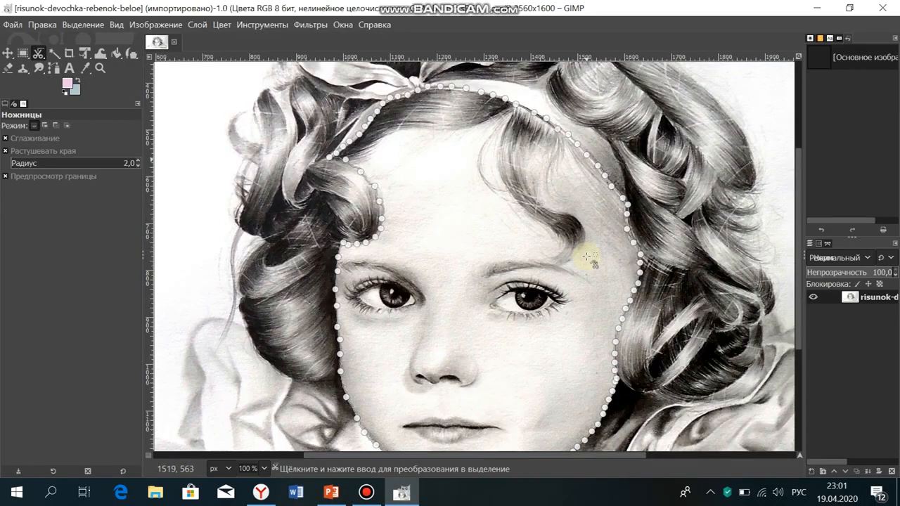
{"action": "scroll", "coordinate": [587, 256], "scroll_direction": "down", "scroll_amount": 3}
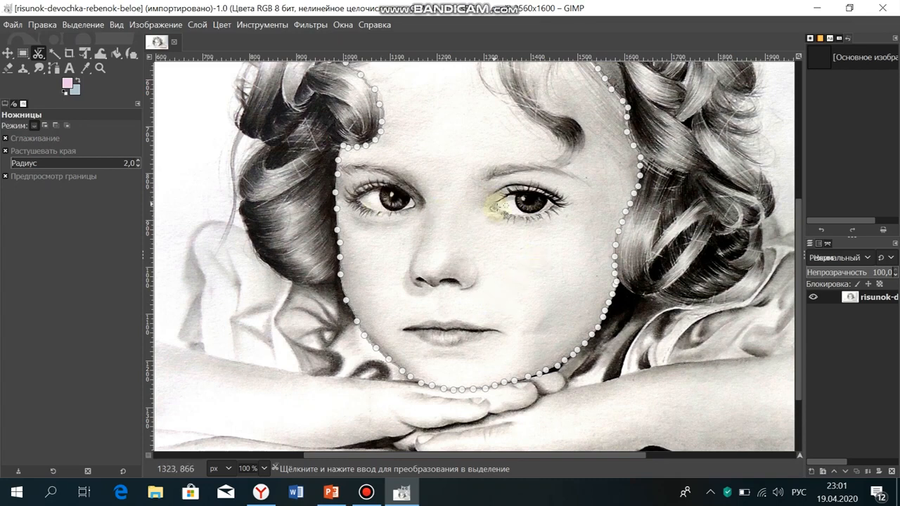
{"action": "left_click", "coordinate": [458, 204]}
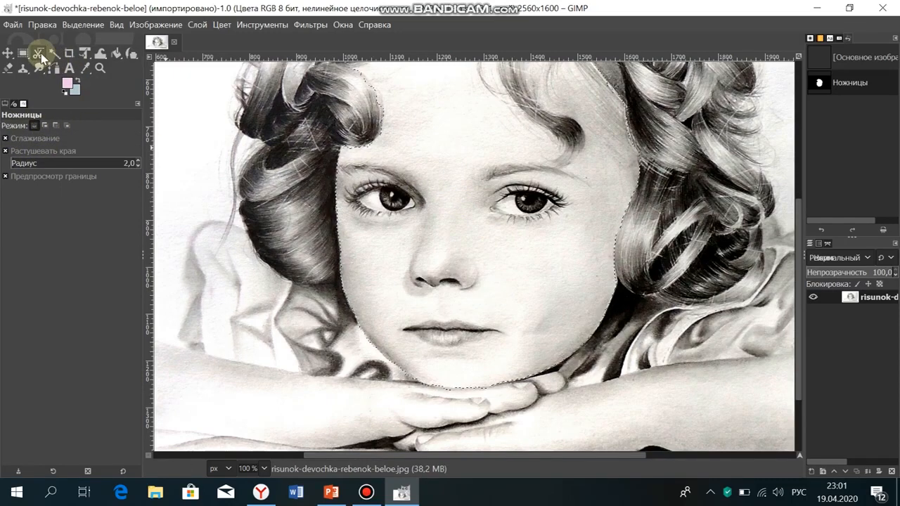
Set the Scissors to subtract mode, outline the eye on the drawing's left side and remove it from the face selection.
{"action": "left_click", "coordinate": [55, 126]}
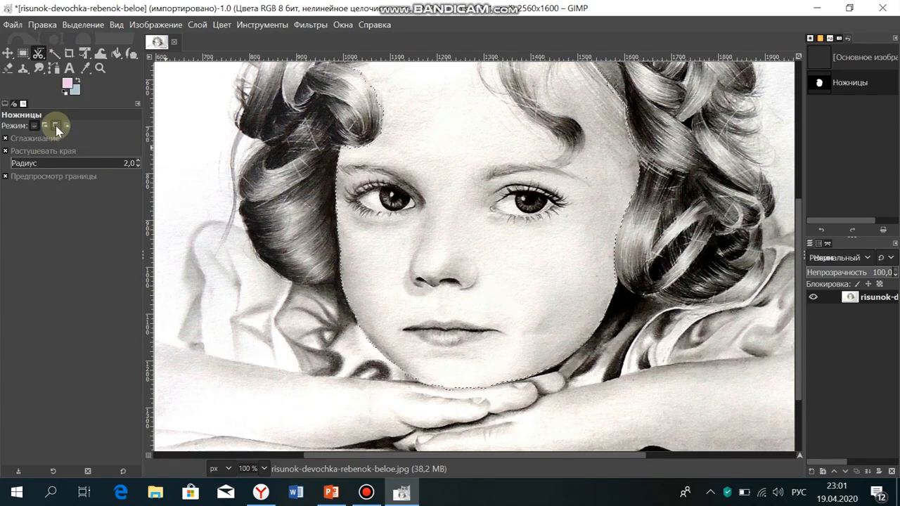
{"action": "left_click", "coordinate": [411, 201]}
{"action": "left_click", "coordinate": [408, 197]}
{"action": "left_click", "coordinate": [404, 193]}
{"action": "left_click", "coordinate": [397, 192]}
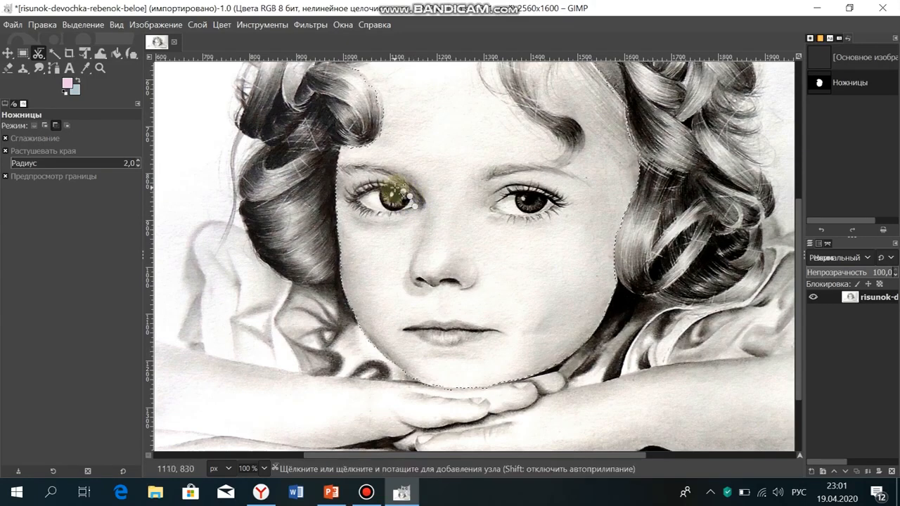
{"action": "left_click", "coordinate": [388, 190]}
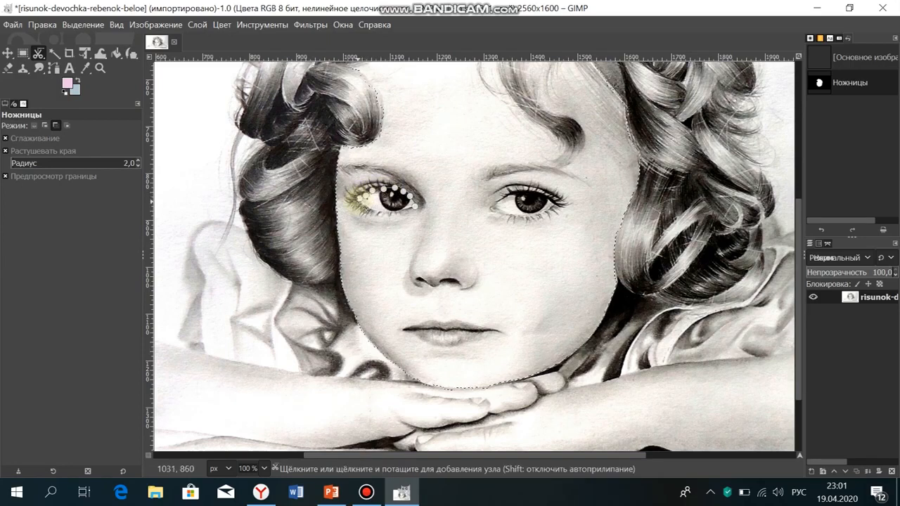
{"action": "left_click", "coordinate": [419, 209]}
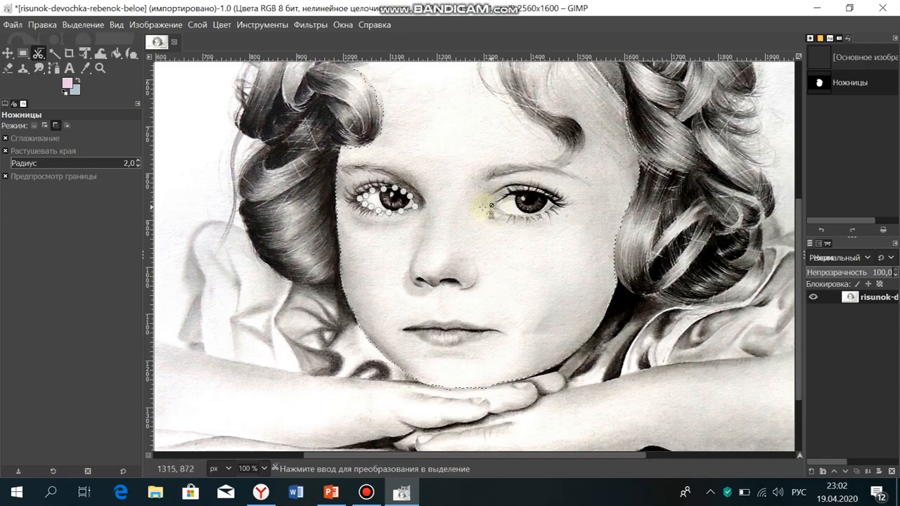
{"action": "key", "text": "Return"}
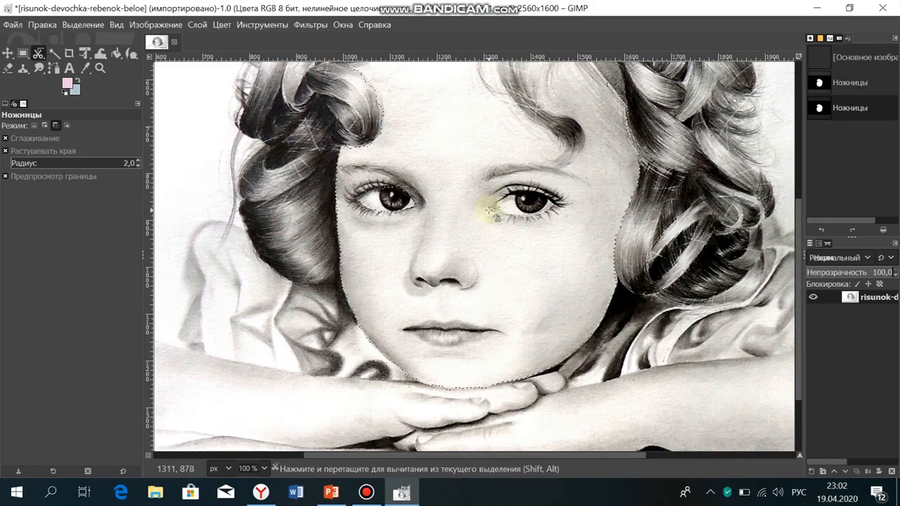
Outline the eye on the drawing's right side with the Scissors and subtract it from the face selection.
{"action": "left_click", "coordinate": [491, 206]}
{"action": "left_click", "coordinate": [505, 197]}
{"action": "left_click", "coordinate": [515, 193]}
{"action": "left_click", "coordinate": [524, 193]}
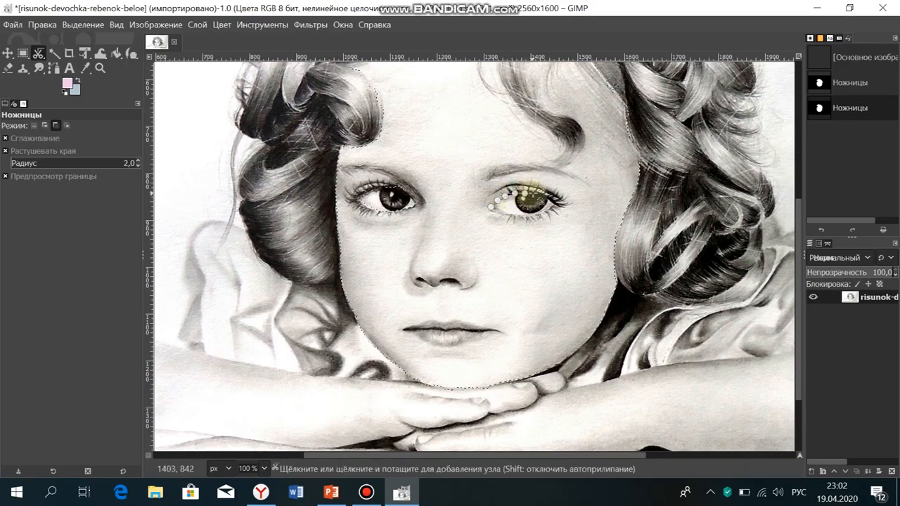
{"action": "left_click", "coordinate": [535, 193]}
{"action": "left_click", "coordinate": [543, 196]}
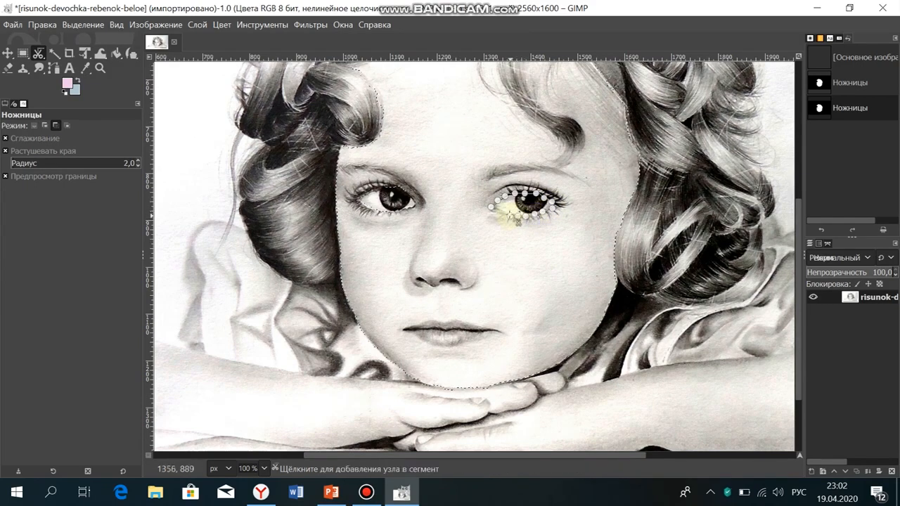
{"action": "left_click", "coordinate": [490, 214]}
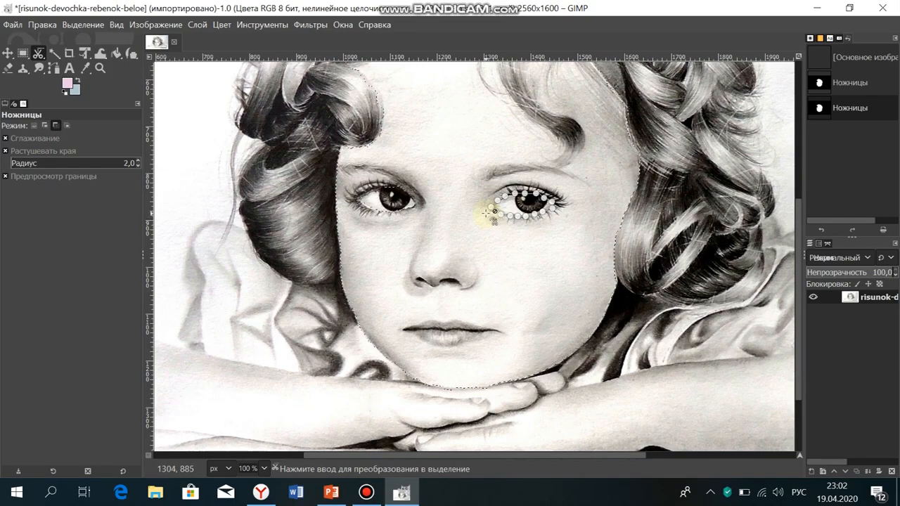
{"action": "key", "text": "Return"}
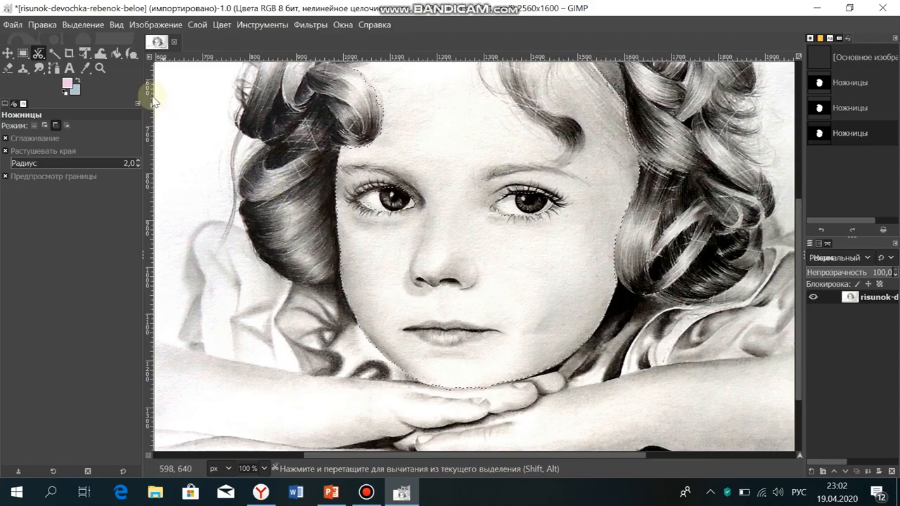
Set the foreground colour to the pale skin tone f3e4d3.
{"action": "left_click", "coordinate": [77, 88]}
{"action": "left_click", "coordinate": [68, 83]}
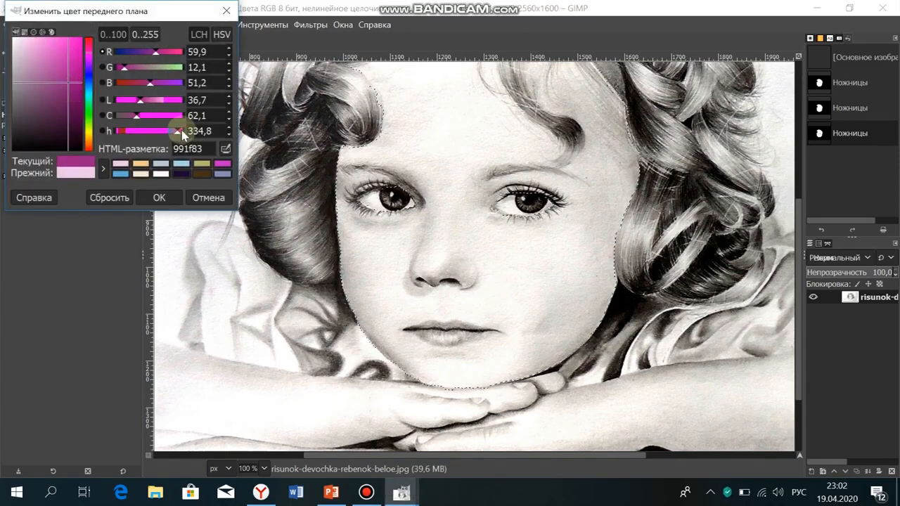
{"action": "left_click", "coordinate": [142, 175]}
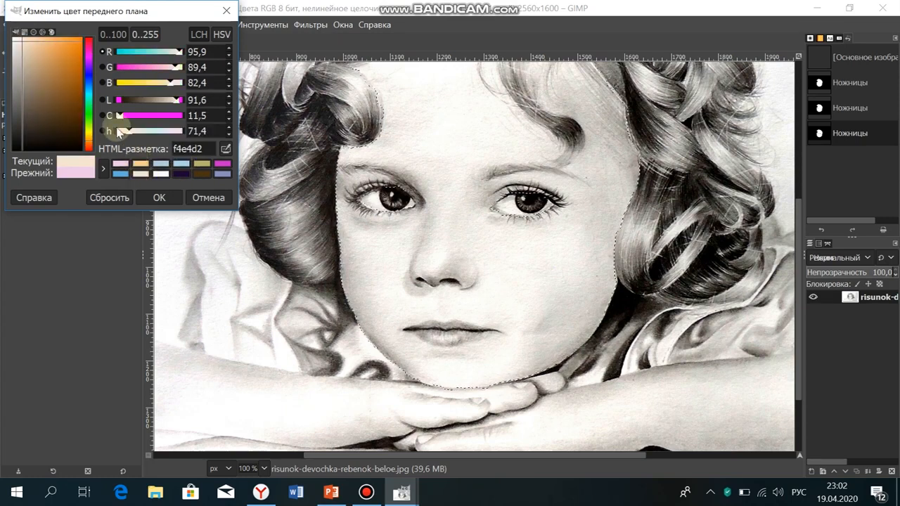
{"action": "left_click", "coordinate": [22, 40]}
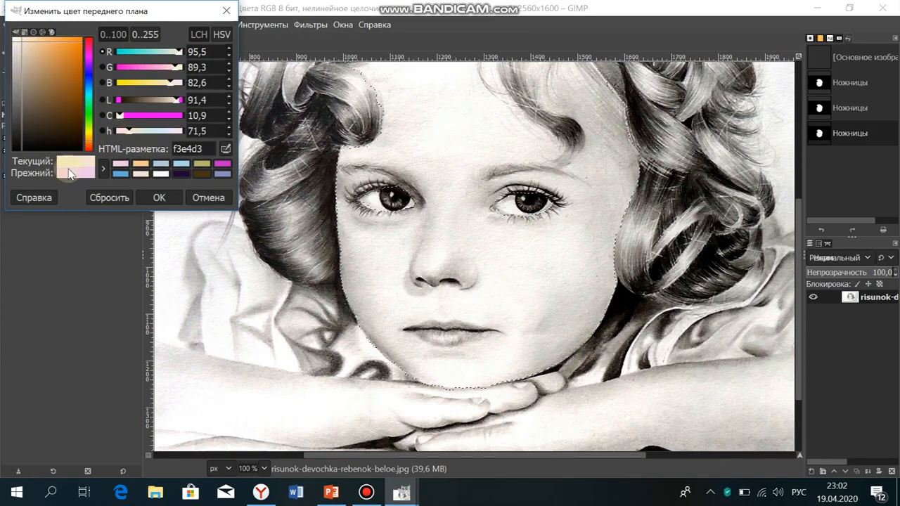
{"action": "left_click", "coordinate": [157, 200]}
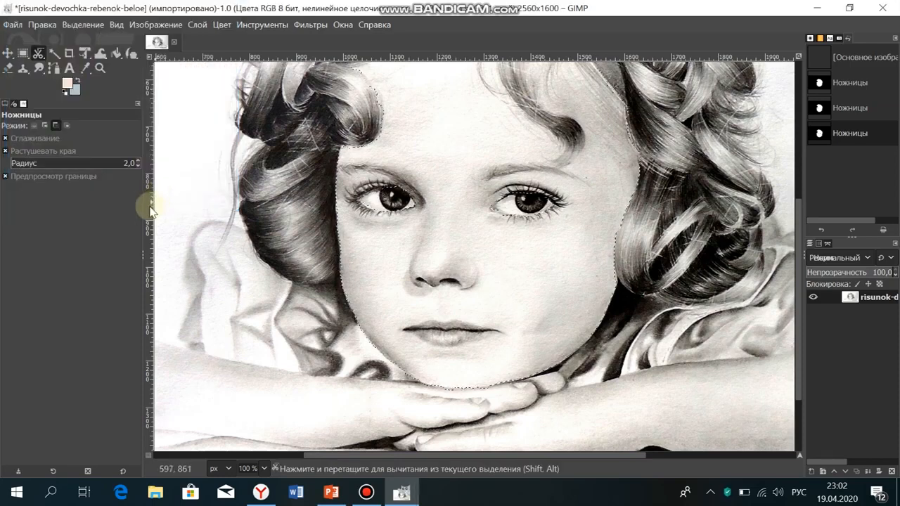
Bucket-fill the whole face selection with the foreground colour in Multiply mode (Умножение).
{"action": "left_click", "coordinate": [118, 57]}
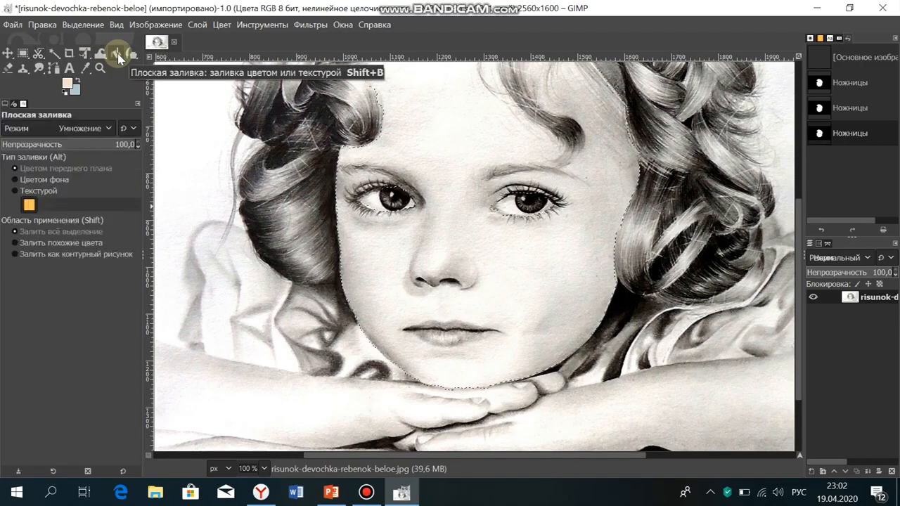
{"action": "left_click", "coordinate": [109, 131]}
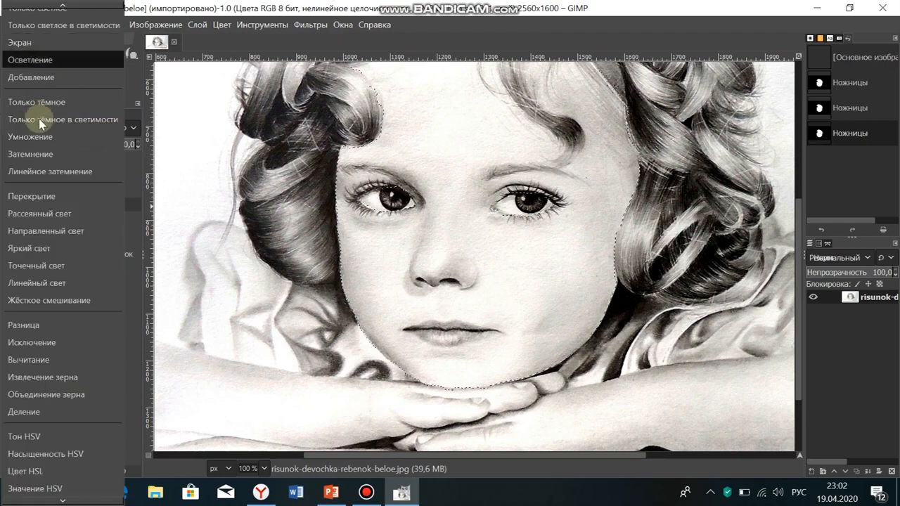
{"action": "left_click", "coordinate": [41, 141]}
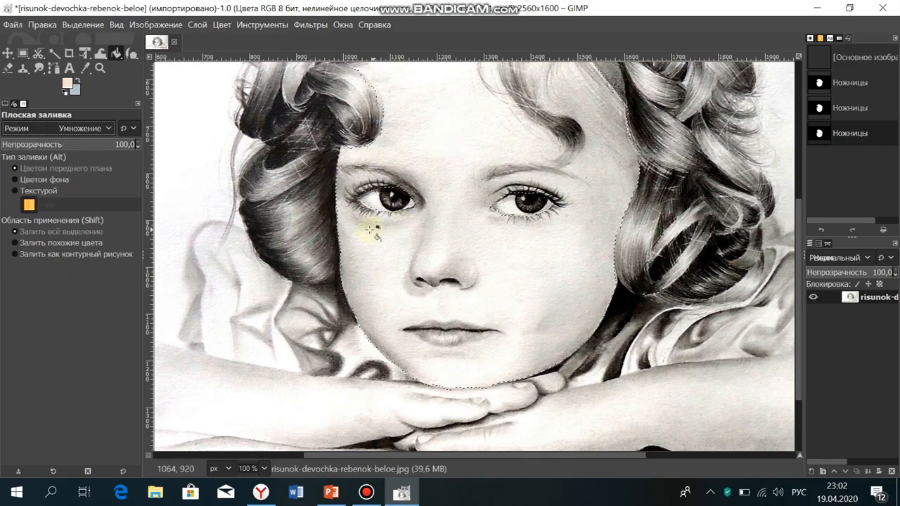
{"action": "left_click", "coordinate": [454, 156]}
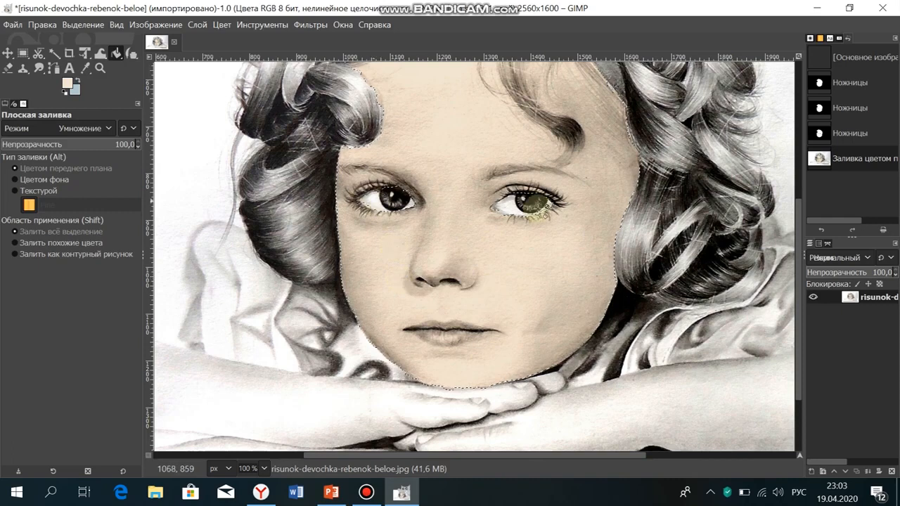
{"action": "scroll", "coordinate": [566, 218], "scroll_direction": "up", "scroll_amount": 3}
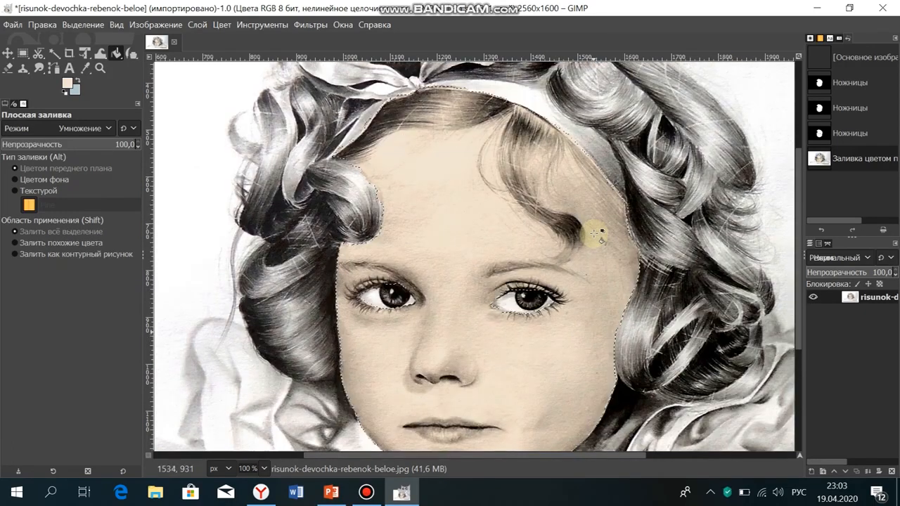
{"action": "scroll", "coordinate": [569, 231], "scroll_direction": "down", "scroll_amount": 3}
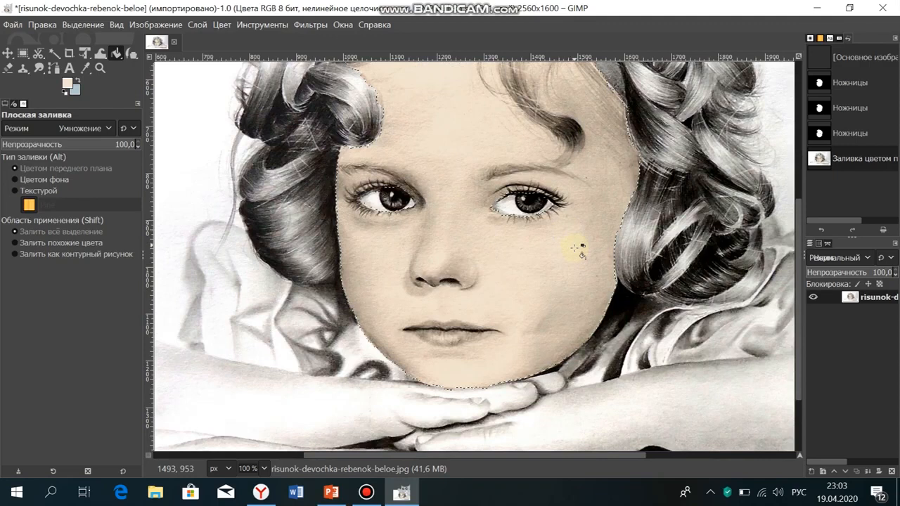
{"action": "scroll", "coordinate": [563, 316], "scroll_direction": "down", "scroll_amount": 3}
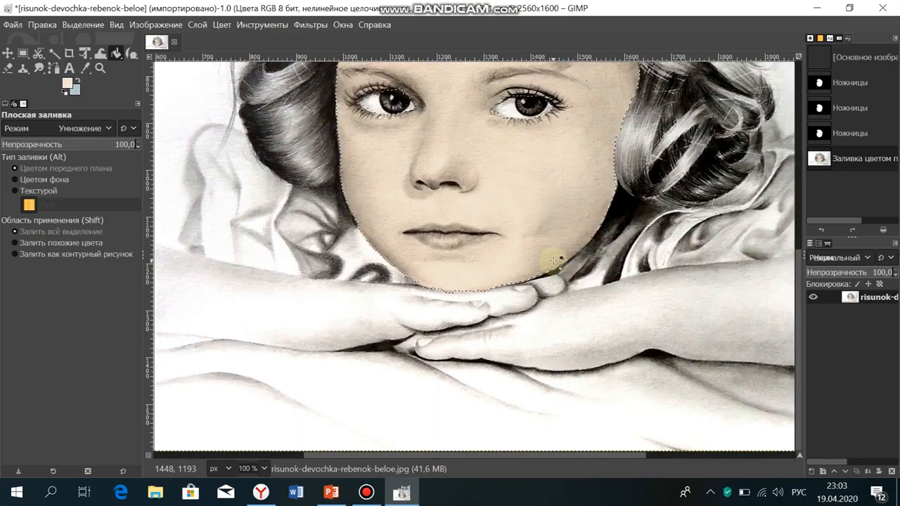
{"action": "scroll", "coordinate": [555, 258], "scroll_direction": "down", "scroll_amount": 1, "text": "ctrl"}
{"action": "scroll", "coordinate": [555, 258], "scroll_direction": "up", "scroll_amount": 3}
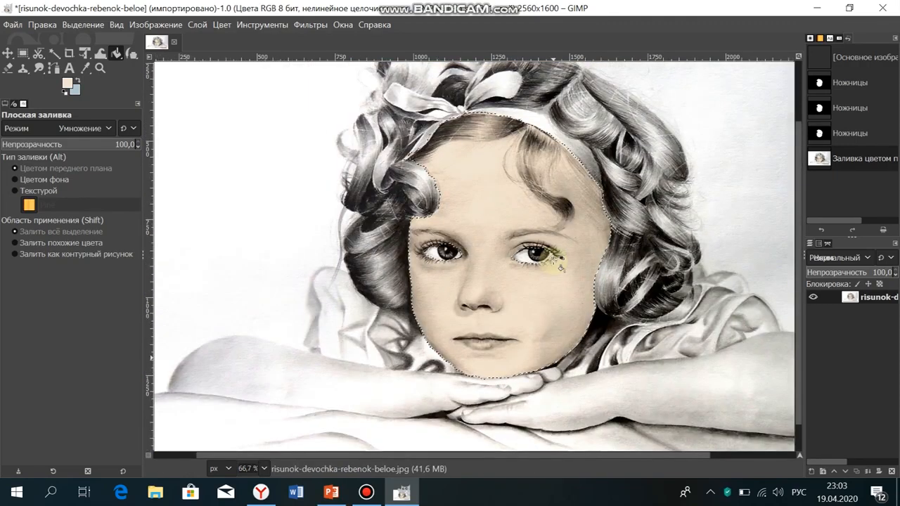